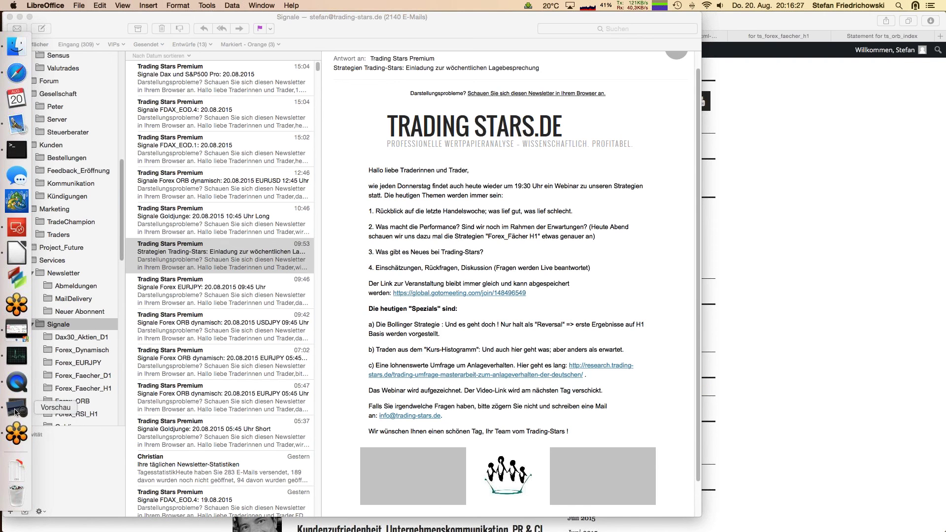
# Switch to Preview to view the XAUUSD SLM 4.0 V8 equity chart, and shift its window aside.
pyautogui.click(16, 412)
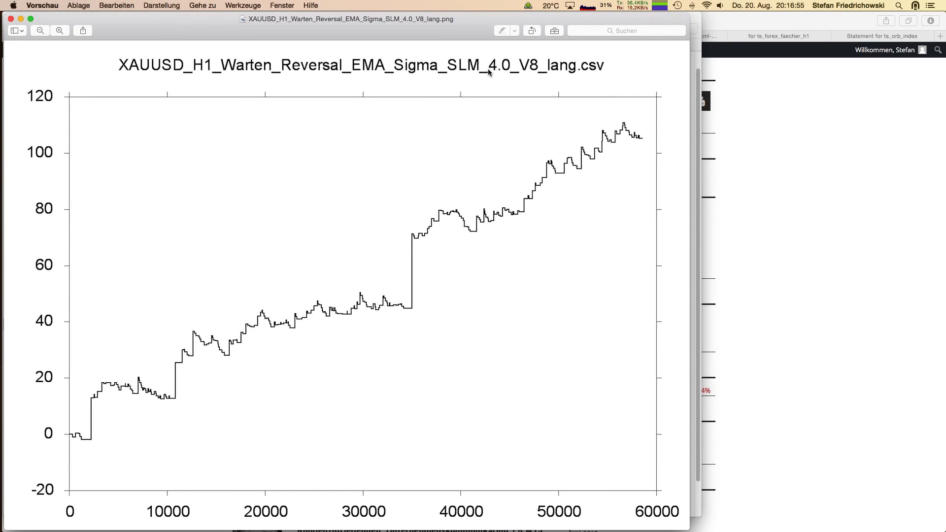
pyautogui.moveTo(18, 27)
pyautogui.moveTo(54, 24); pyautogui.dragTo(98, 22)
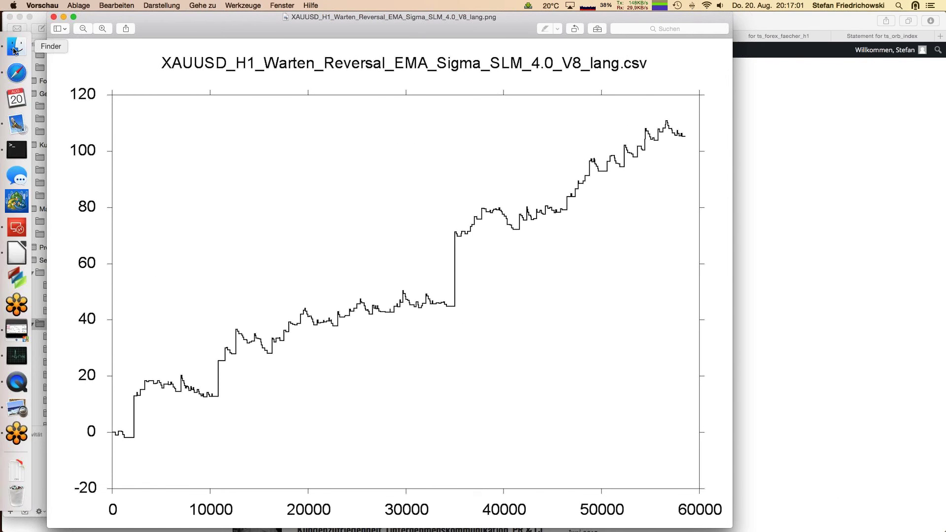
# From the H1 folder in Finder, open the GVschwelle 5.0 V8a lang.png charts for EURUSD SLM 3.5, EURJPY SLM 2.0 and USDJPY SLM 2.0 together.
pyautogui.click(14, 49)
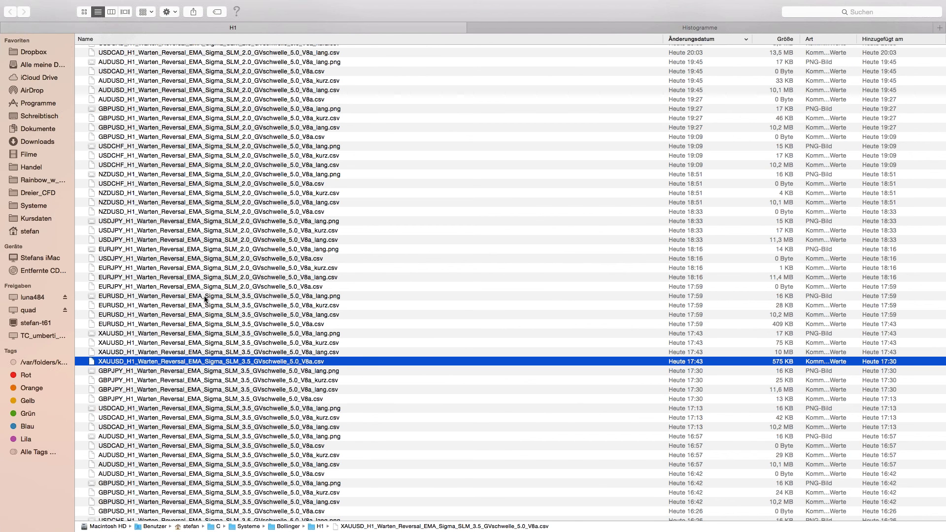
pyautogui.click(184, 298)
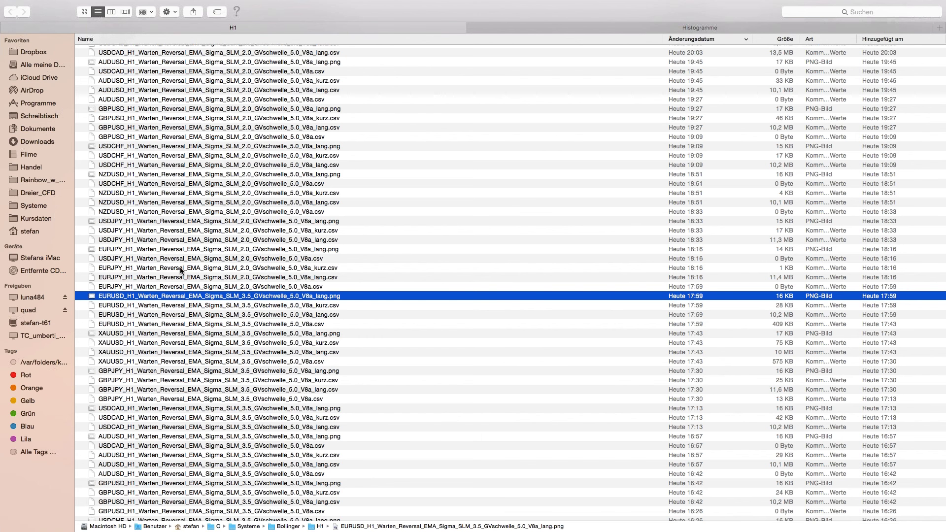
pyautogui.keyDown('super'); pyautogui.click(212, 250); pyautogui.keyUp('super')
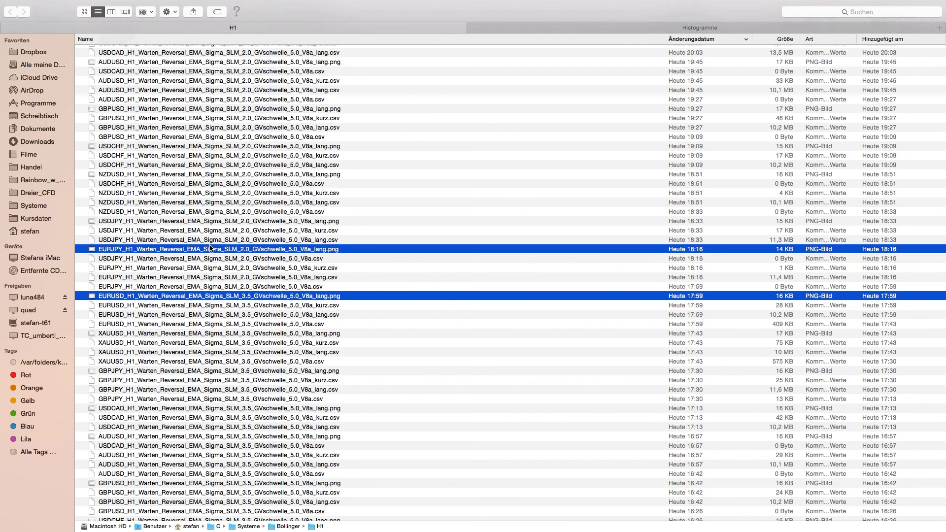
pyautogui.keyDown('super'); pyautogui.click(196, 221); pyautogui.keyUp('super')
pyautogui.rightClick(195, 221)
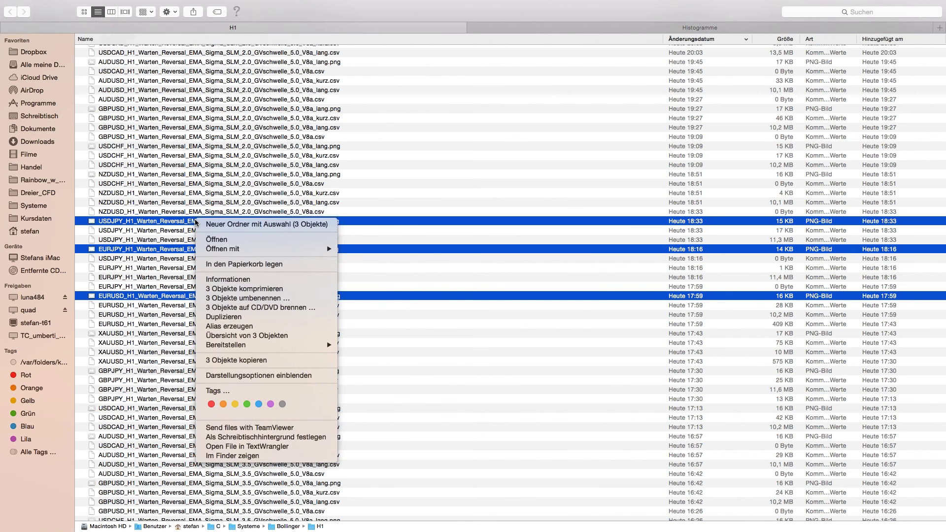
pyautogui.click(222, 242)
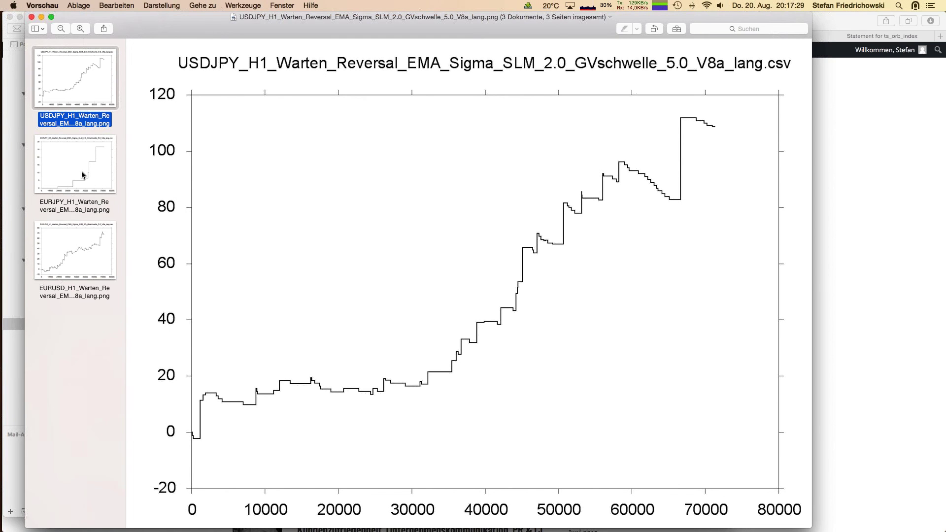
# View the EURJPY and EURUSD equity charts in turn, and close the window with the three charts.
pyautogui.click(56, 147)
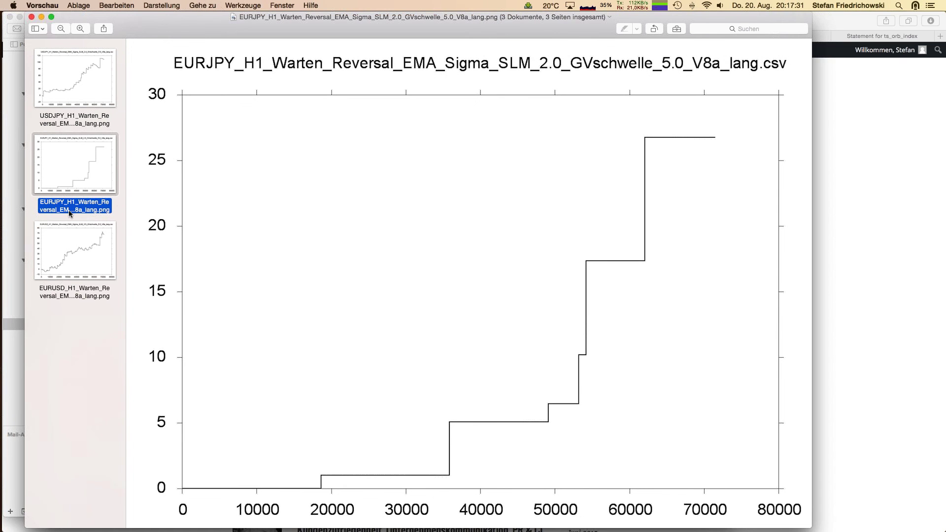
pyautogui.click(77, 251)
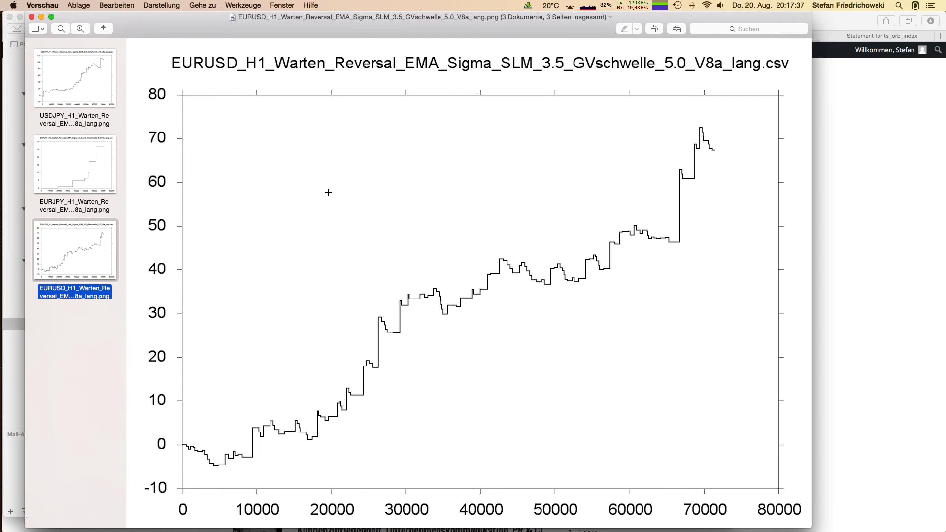
pyautogui.click(32, 17)
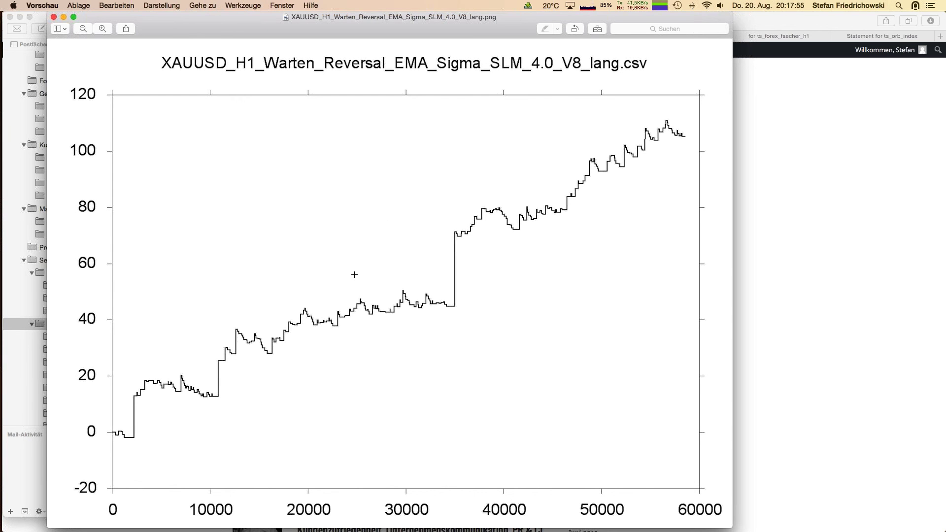
# Return to Finder and look through the H1 folder's Warten_Reversal_EMA_Sigma result files down to the SLM 4.0 V8 series.
pyautogui.click(26, 407)
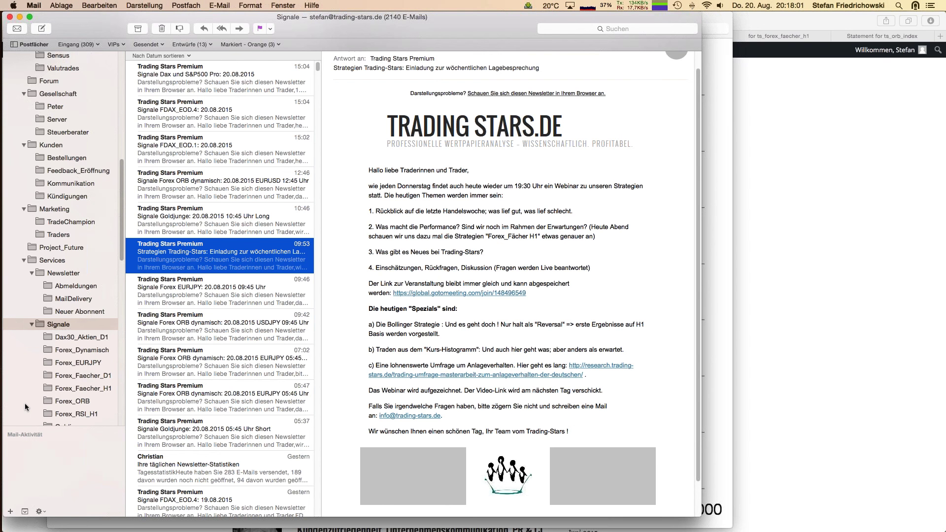
pyautogui.moveTo(23, 51)
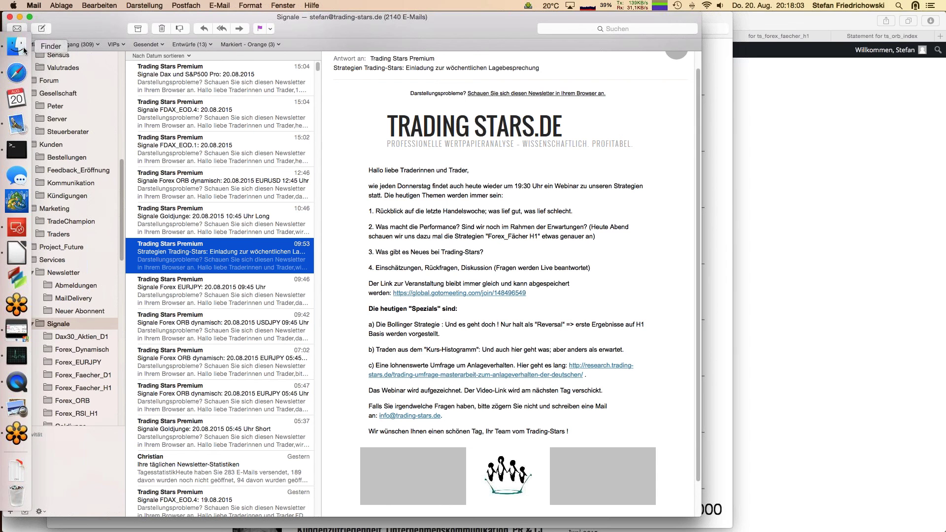
pyautogui.click(24, 50)
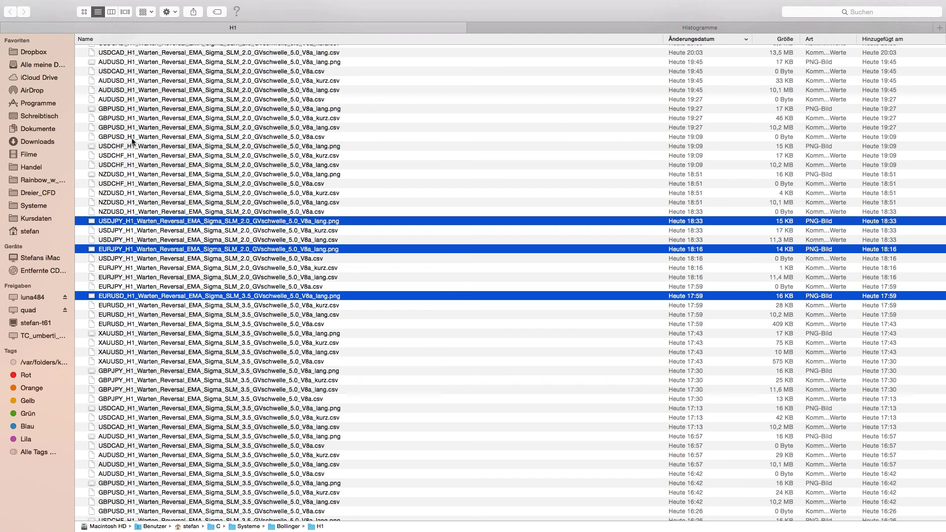
pyautogui.scroll(-10, 166, 306)
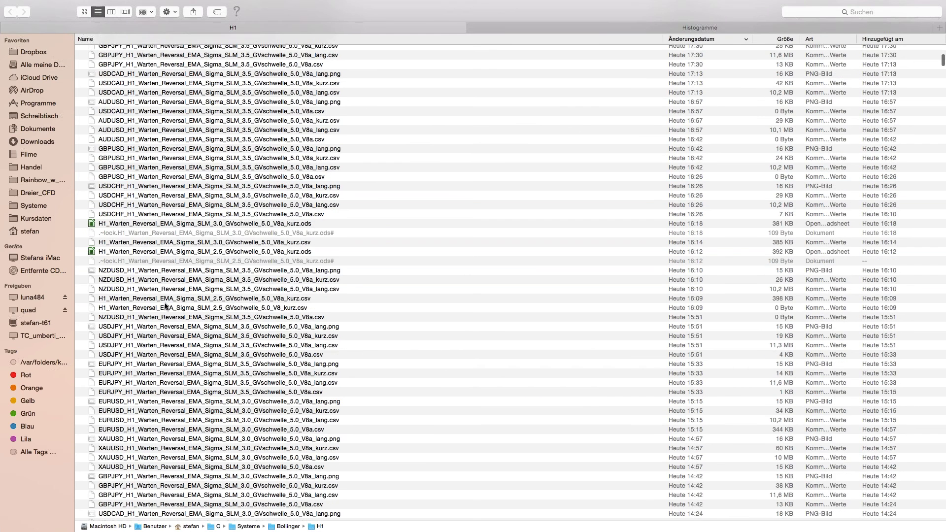
pyautogui.scroll(-3, 166, 307)
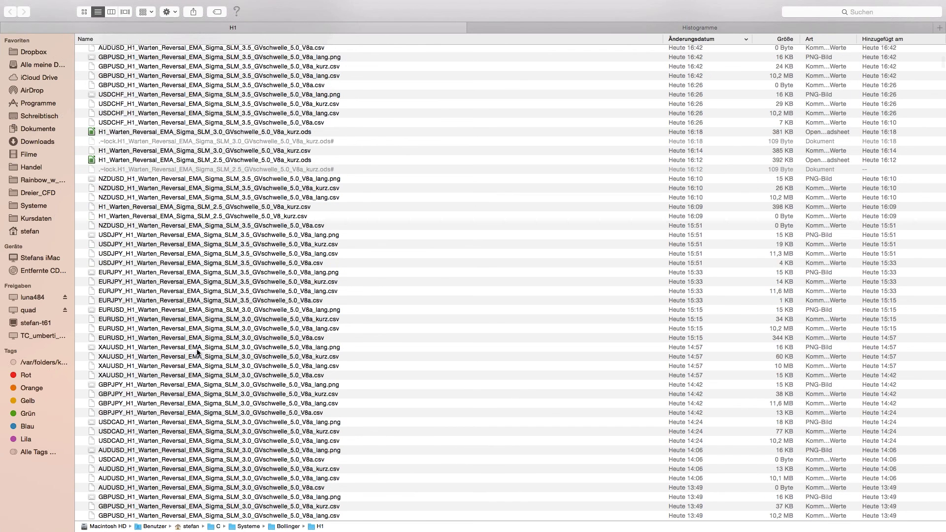
pyautogui.scroll(-8, 197, 352)
pyautogui.scroll(-15, 198, 351)
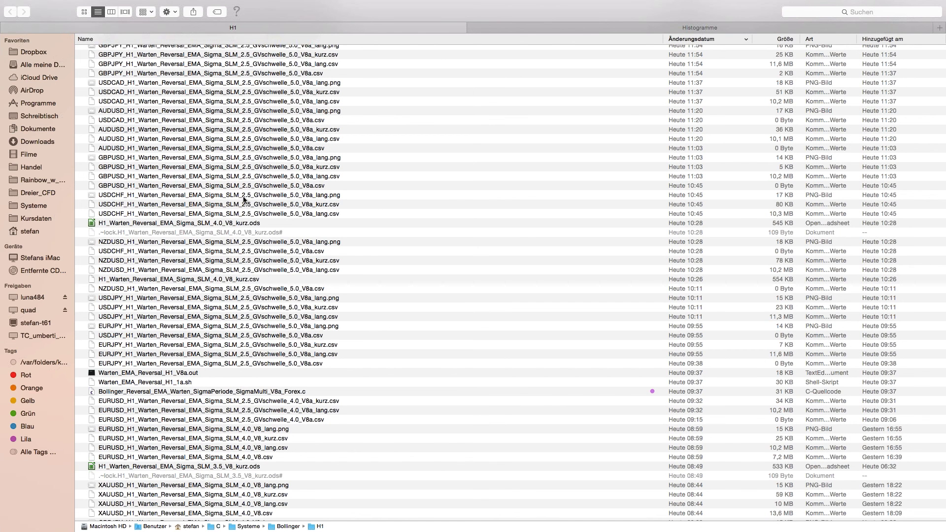
pyautogui.scroll(1, 236, 304)
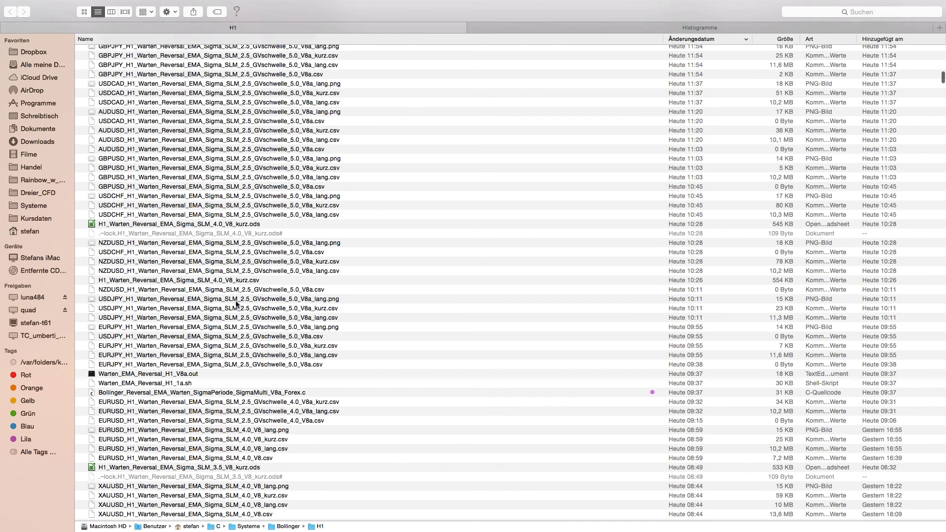
pyautogui.scroll(-3, 236, 304)
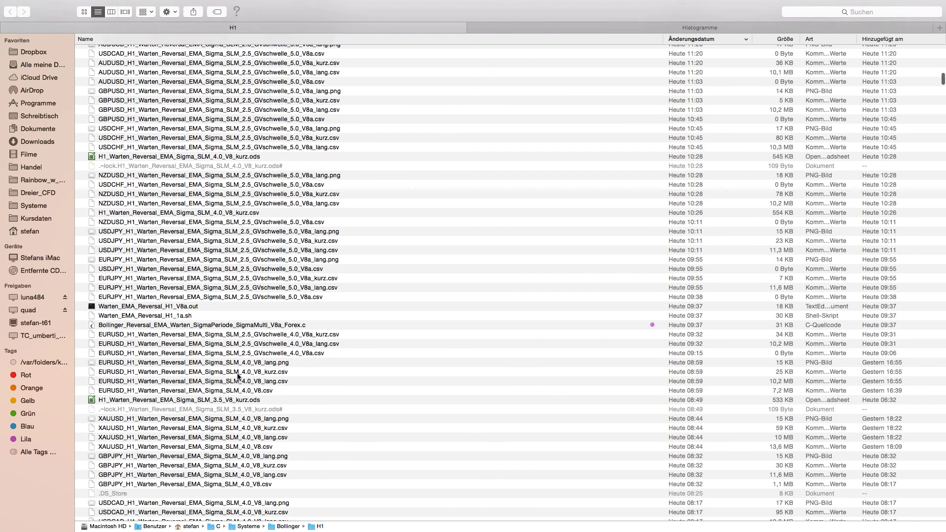
pyautogui.scroll(-10, 238, 348)
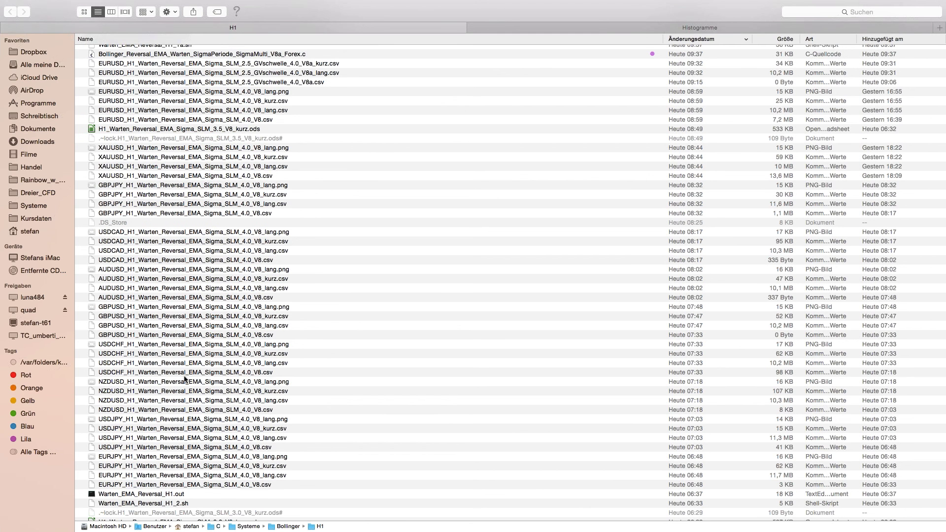
pyautogui.scroll(-1, 186, 378)
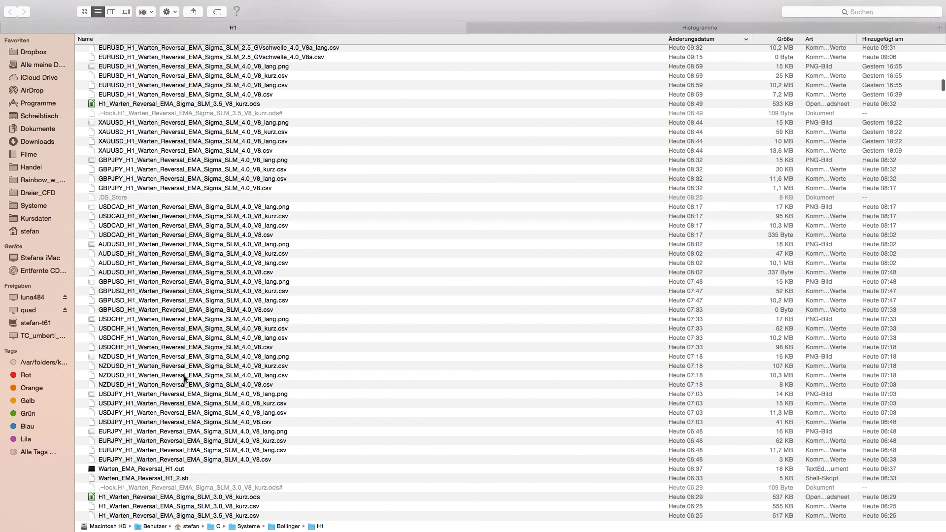
pyautogui.scroll(1, 185, 376)
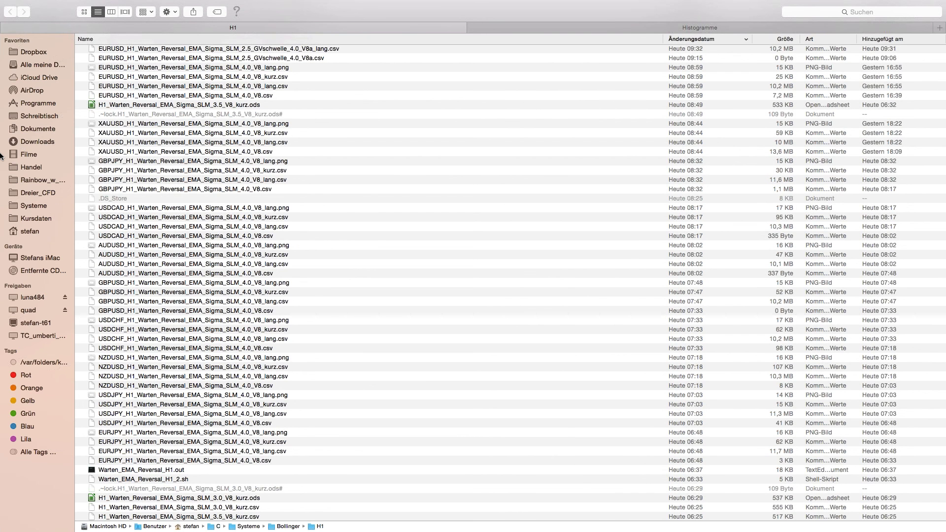
# Switch to LibreOffice, dismiss the pending text import, and bring up the spreadsheet H1_Warten_Reversal_EMA_Sigma_SLM_2.0_V8_kurz.ods.
pyautogui.moveTo(2, 148)
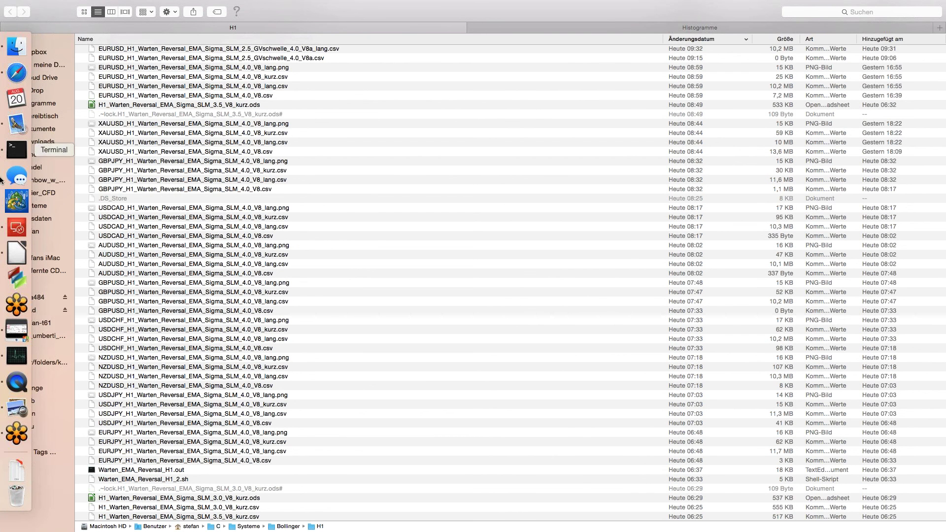
pyautogui.click(17, 254)
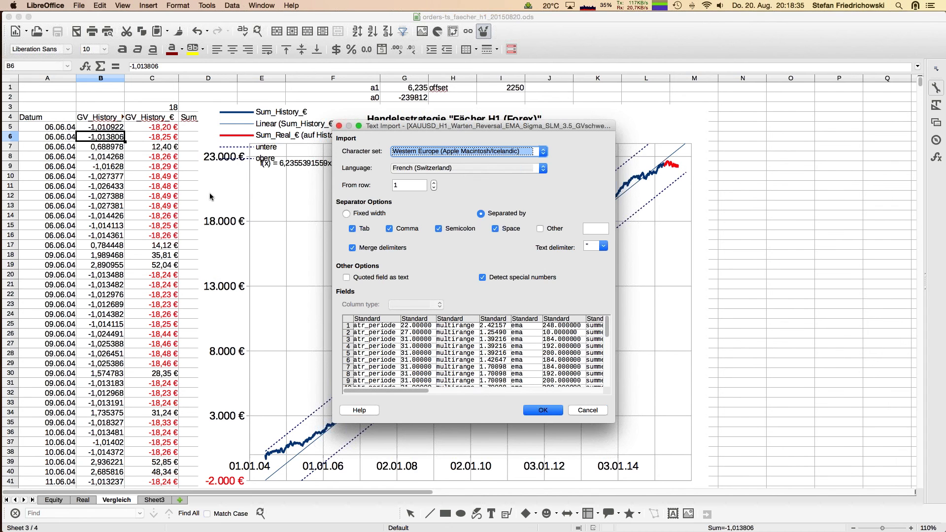
pyautogui.click(588, 411)
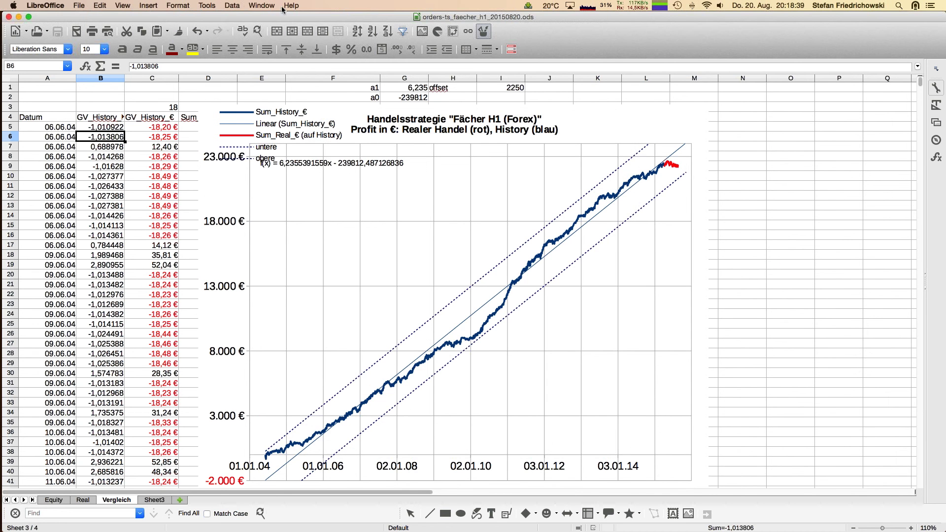
pyautogui.click(266, 6)
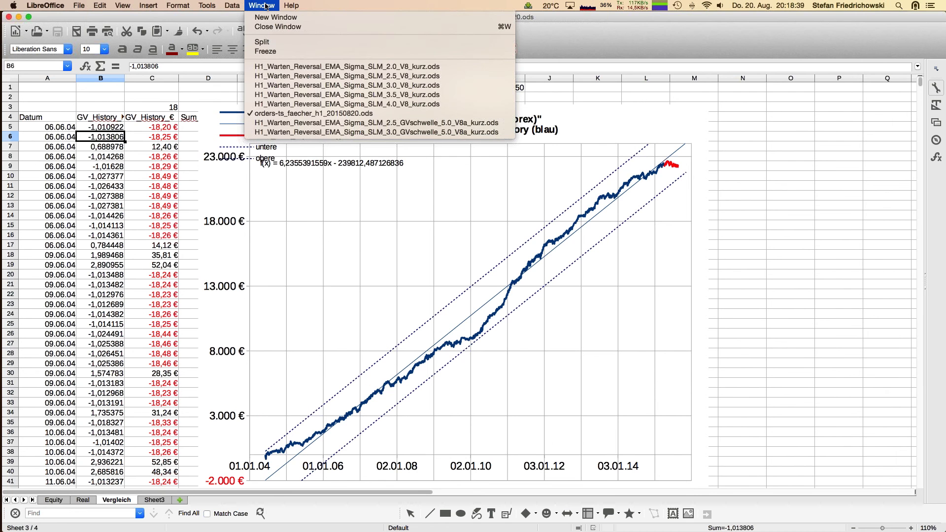
pyautogui.click(272, 66)
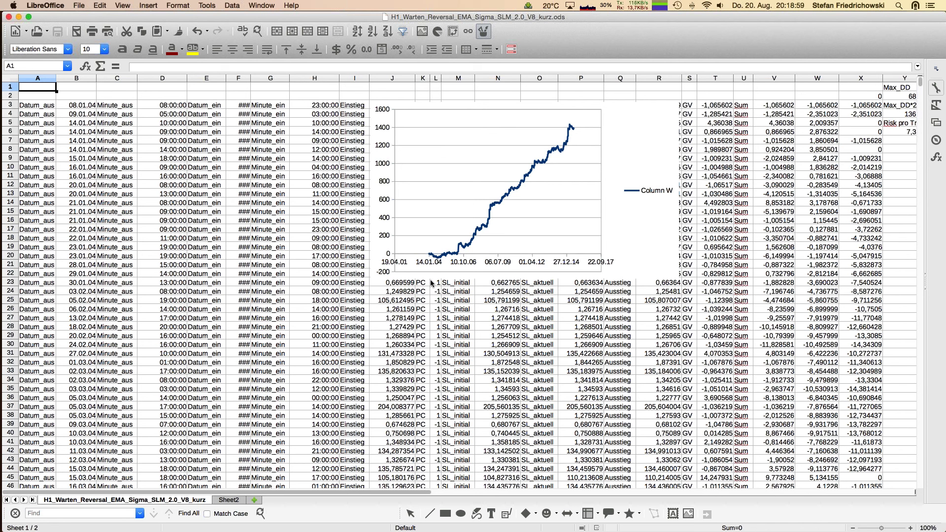
# Move along row 15 to column AE to examine the statistics beside the equity chart, including Max_DD, Opti and R2.
pyautogui.click(356, 213)
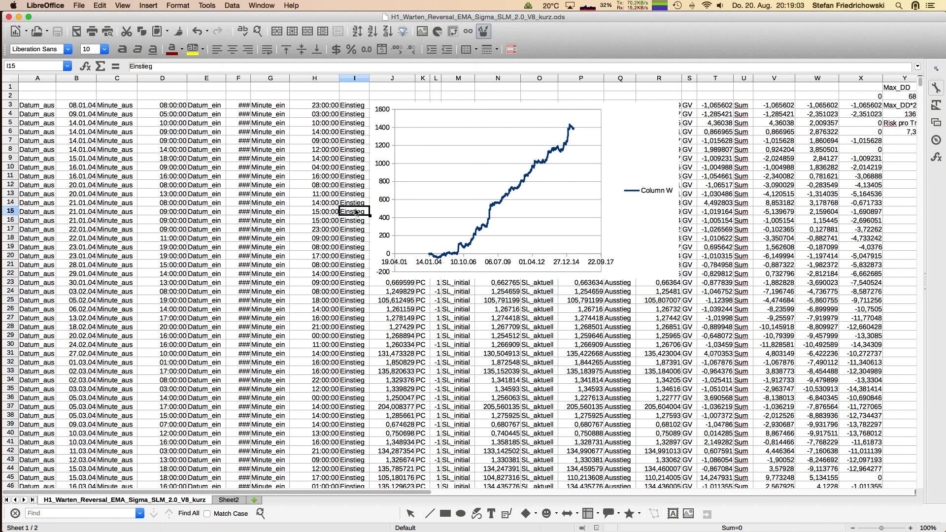
pyautogui.press('Right')
pyautogui.press('Right')
pyautogui.press('Right')
pyautogui.press('Right')
pyautogui.press('Right')
pyautogui.press('Right')
pyautogui.press('Right')
pyautogui.press('Right')
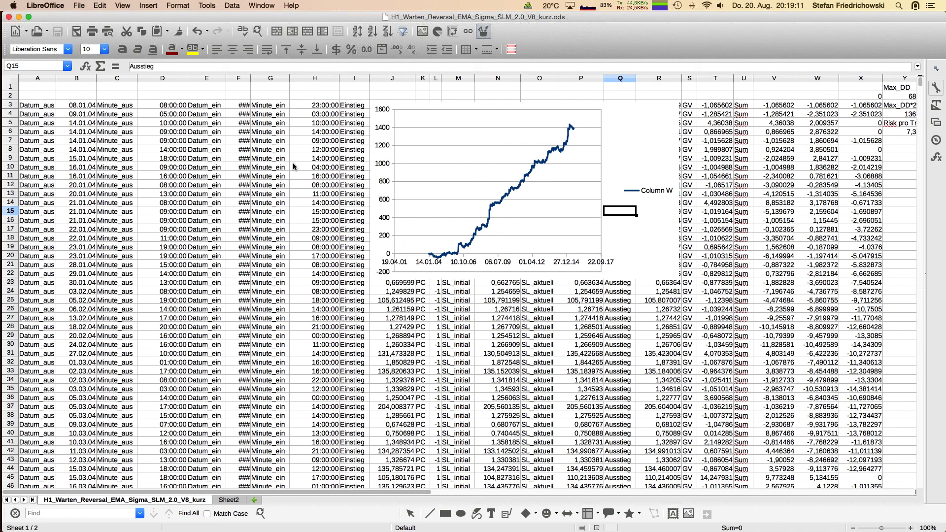
pyautogui.press('Right')
pyautogui.press('Right')
pyautogui.press('Right')
pyautogui.press('Right')
pyautogui.press('Right')
pyautogui.press('Right')
pyautogui.press('Right')
pyautogui.press('Right')
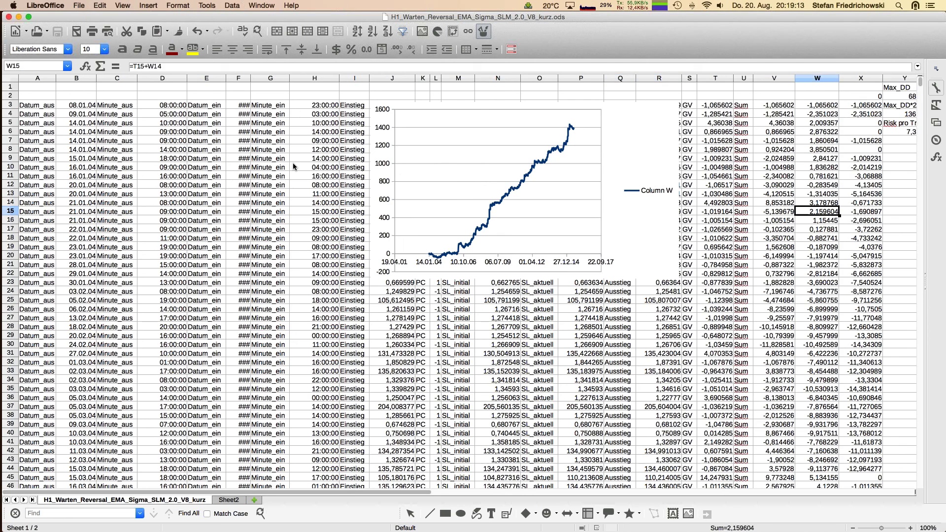
pyautogui.press('Right')
pyautogui.press('Right')
pyautogui.press('Right')
pyautogui.press('Right')
pyautogui.press('Right')
pyautogui.press('Right')
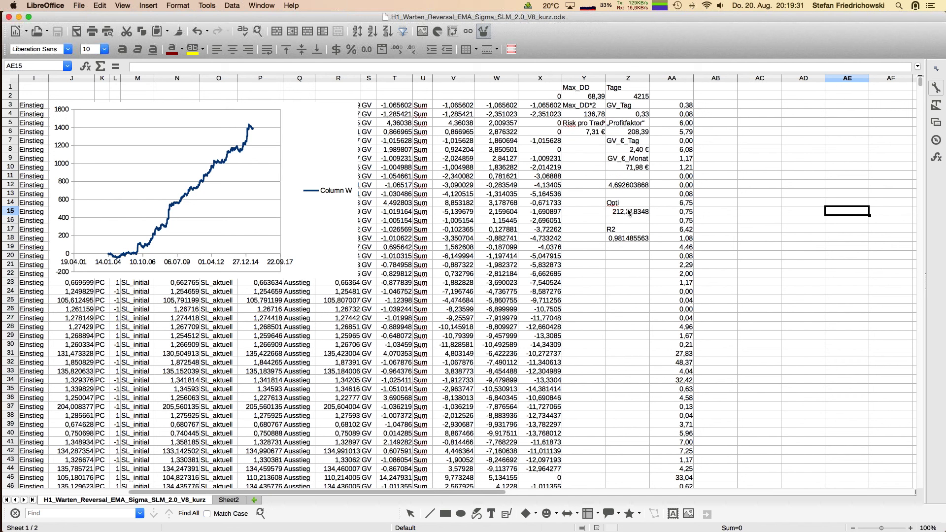
# Make the Opti label and its value in cells Z14:Z15 bold.
pyautogui.moveTo(629, 212); pyautogui.dragTo(620, 203)
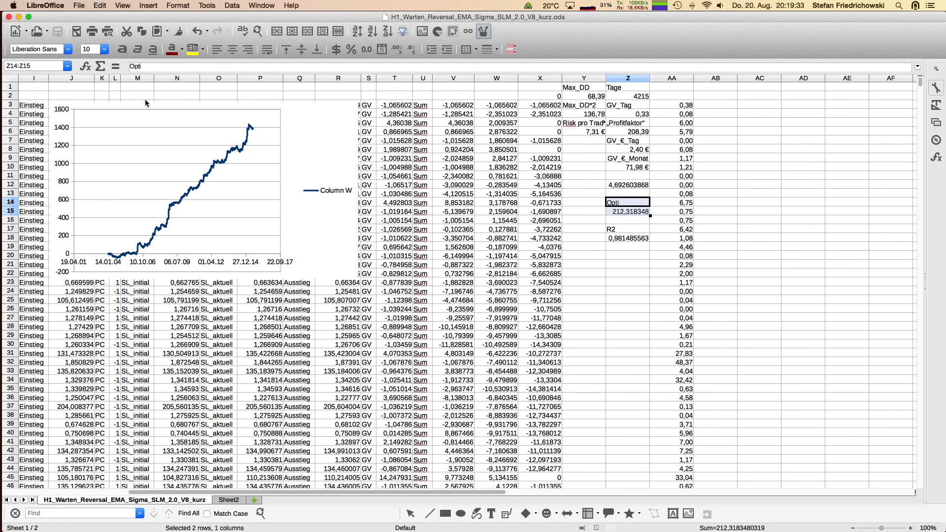
pyautogui.click(122, 49)
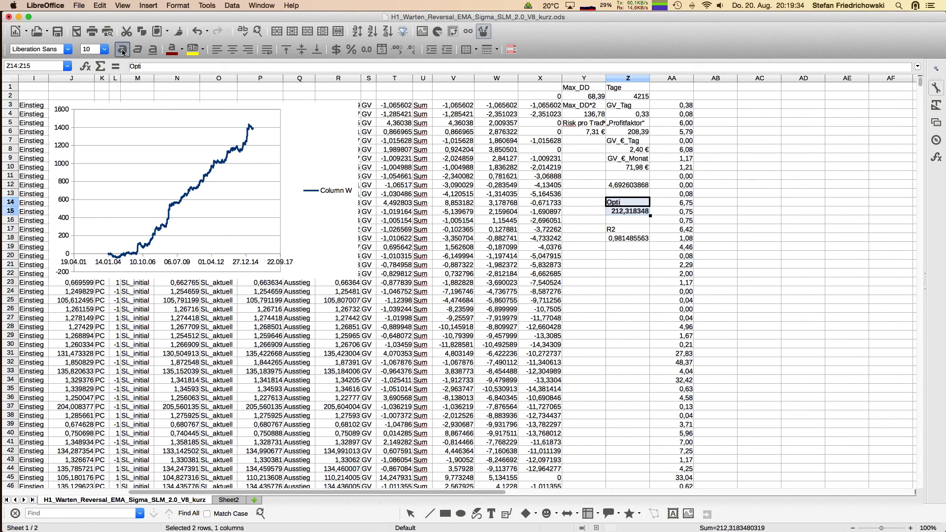
pyautogui.click(455, 239)
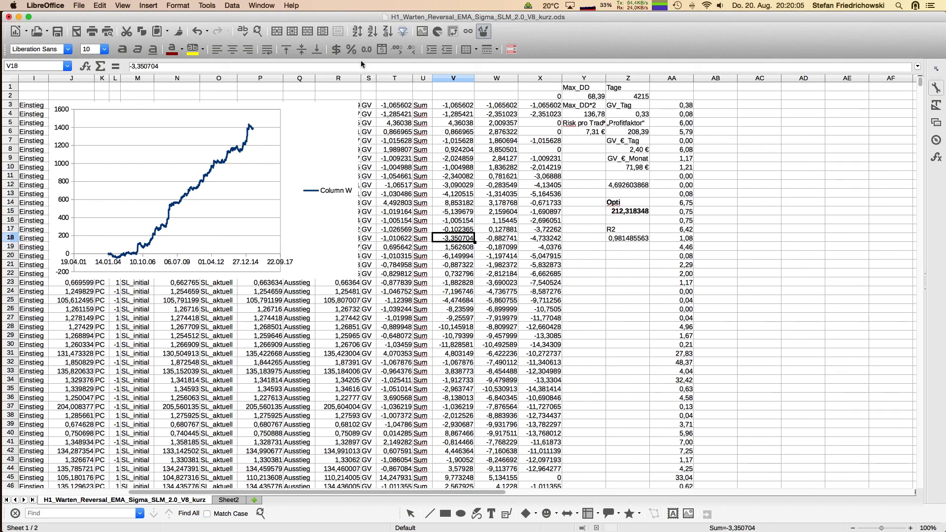
# Bring up the spreadsheet H1_Warten_Reversal_EMA_Sigma_SLM_2.5_V8_kurz.ods.
pyautogui.click(262, 6)
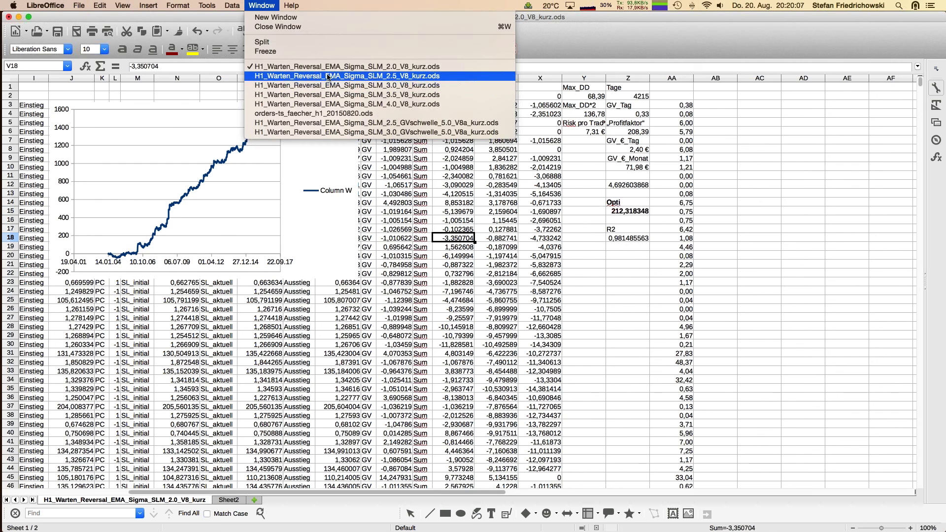
pyautogui.click(327, 77)
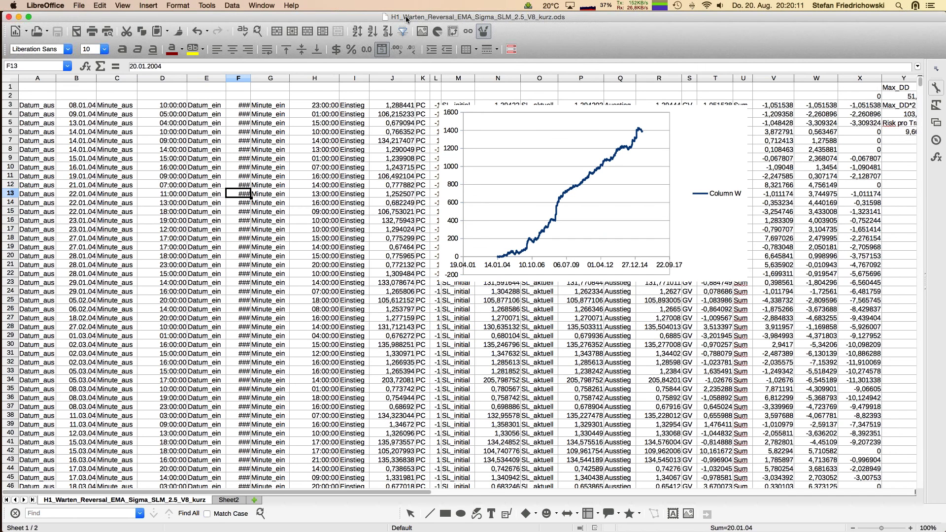
# Move along row 8 to column AF to examine the SLM 2.5 statistics beside the equity chart.
pyautogui.click(377, 150)
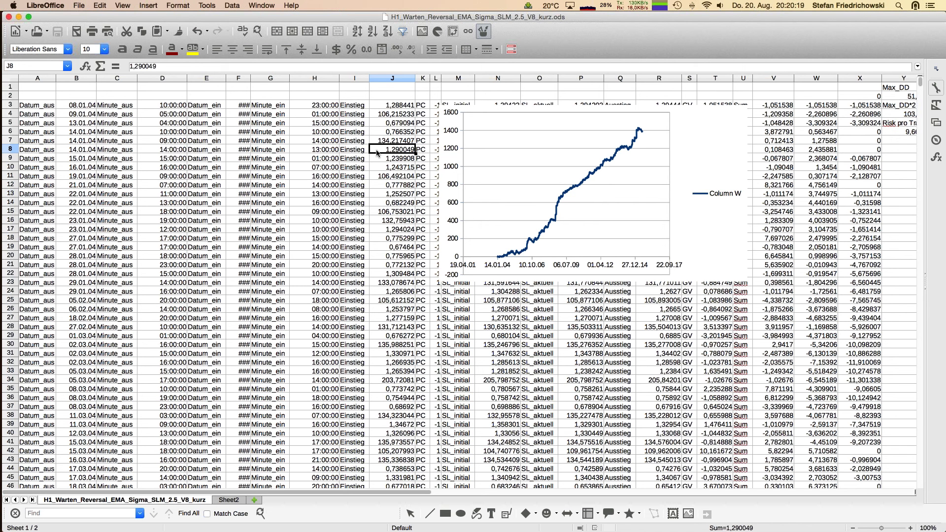
pyautogui.press('Right')
pyautogui.press('Right')
pyautogui.press('Right')
pyautogui.press('Right')
pyautogui.press('Right')
pyautogui.press('Right')
pyautogui.press('Right')
pyautogui.press('Right')
pyautogui.press('Right')
pyautogui.press('Right')
pyautogui.press('Right')
pyautogui.press('Right')
pyautogui.press('Right')
pyautogui.press('Right')
pyautogui.press('Right')
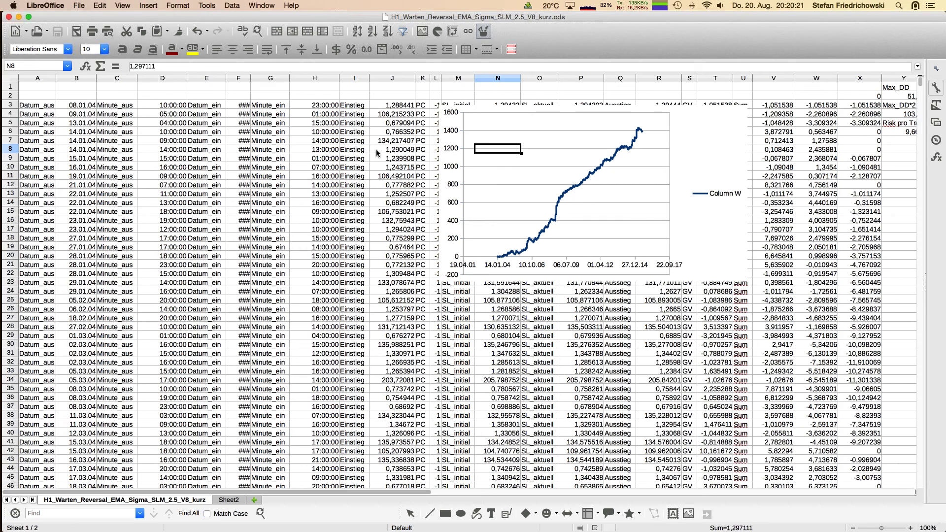
pyautogui.press('Right')
pyautogui.press('Right')
pyautogui.press('Right')
pyautogui.press('Right')
pyautogui.press('Right')
pyautogui.press('Right')
pyautogui.press('Right')
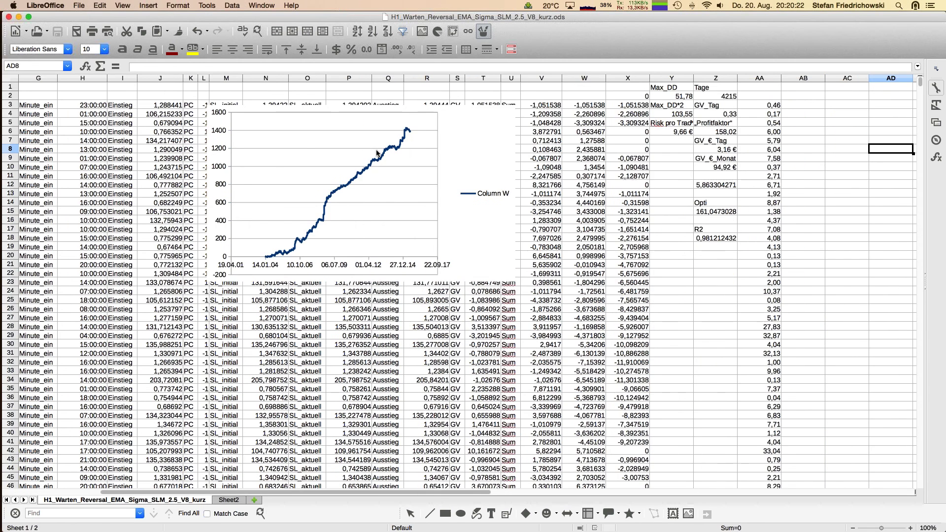
# Bring up H1_Warten_Reversal_EMA_Sigma_SLM_3.0_V8_kurz.ods and move along row 12 past column AC to examine its statistics.
pyautogui.click(261, 6)
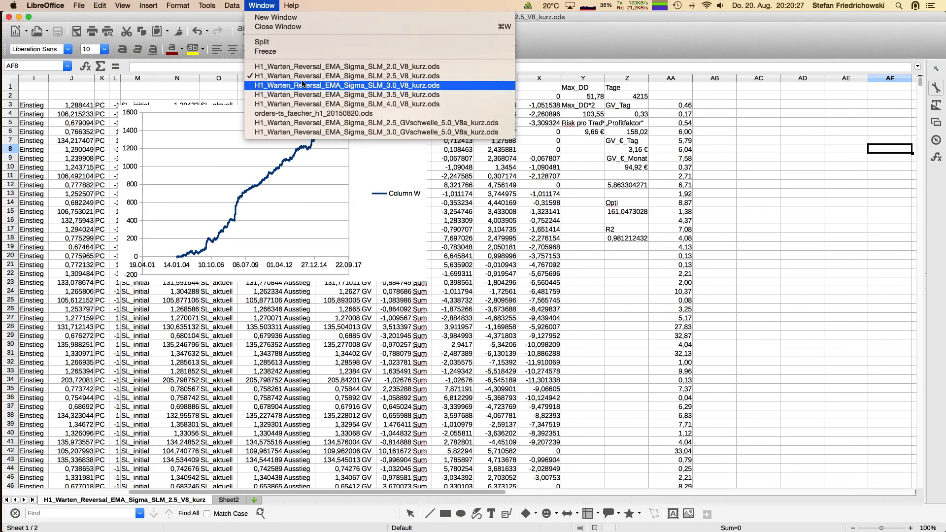
pyautogui.click(302, 84)
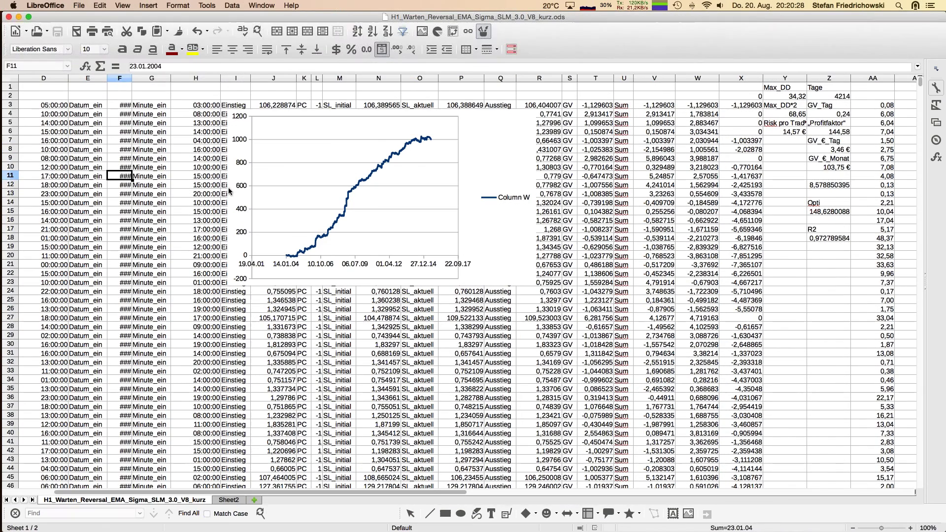
pyautogui.click(169, 187)
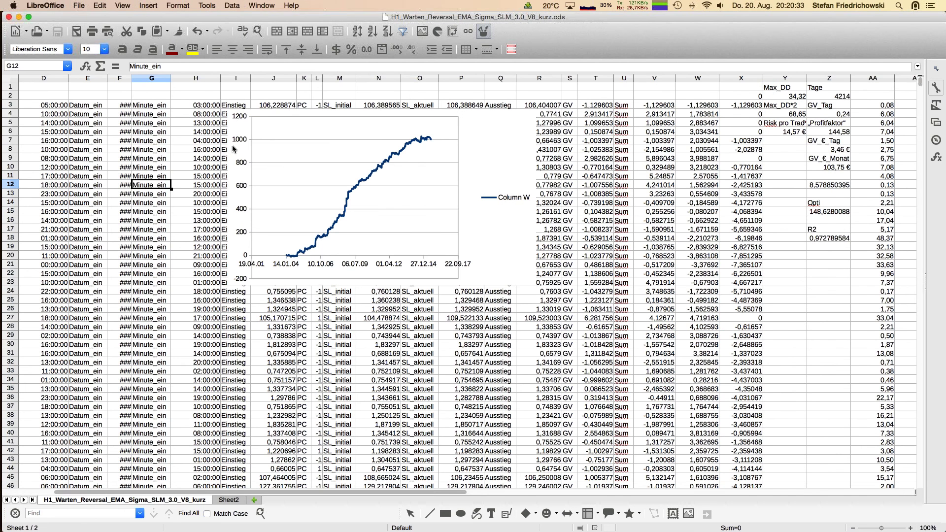
pyautogui.press('Right')
pyautogui.press('Right')
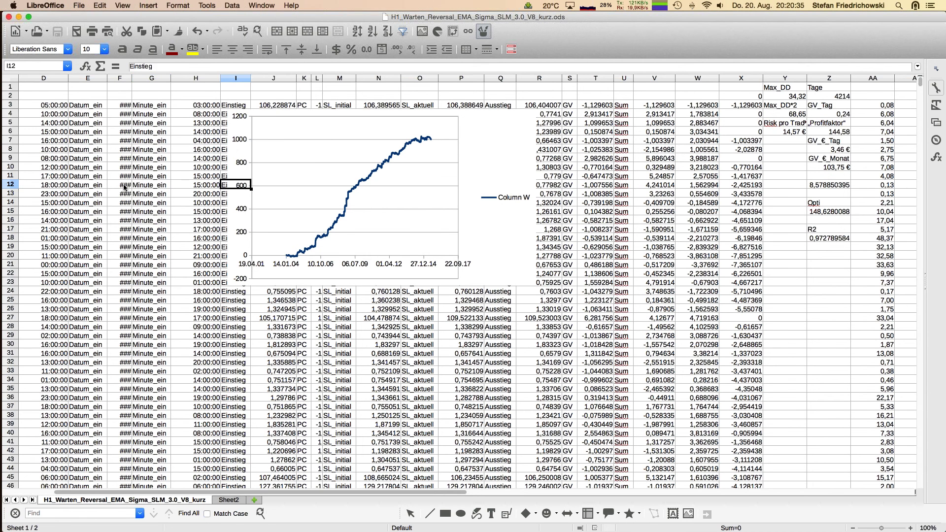
pyautogui.press('Right')
pyautogui.press('Right')
pyautogui.press('Right')
pyautogui.press('Right')
pyautogui.press('Right')
pyautogui.press('Right')
pyautogui.press('Right')
pyautogui.press('Right')
pyautogui.press('Right')
pyautogui.press('Right')
pyautogui.press('Right')
pyautogui.press('Right')
pyautogui.press('Right')
pyautogui.press('Right')
pyautogui.press('Right')
pyautogui.press('Right')
pyautogui.press('Right')
pyautogui.press('Right')
pyautogui.press('Right')
pyautogui.press('Right')
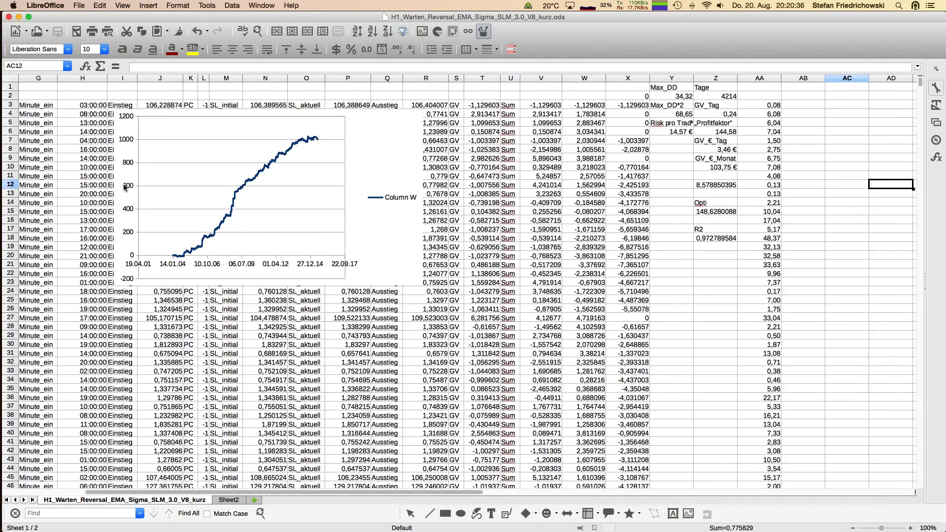
# Move back to column E in row 15 to examine the SLM 3.0 equity chart together with its statistics.
pyautogui.press('Left')
pyautogui.press('Left')
pyautogui.press('Left')
pyautogui.press('Left')
pyautogui.press('Left')
pyautogui.press('Left')
pyautogui.press('Left')
pyautogui.press('Left')
pyautogui.press('Left')
pyautogui.press('Left')
pyautogui.press('Left')
pyautogui.press('Left')
pyautogui.press('Left')
pyautogui.press('Left')
pyautogui.press('Left')
pyautogui.press('Left')
pyautogui.press('Left')
pyautogui.press('Left')
pyautogui.press('Left')
pyautogui.press('Left')
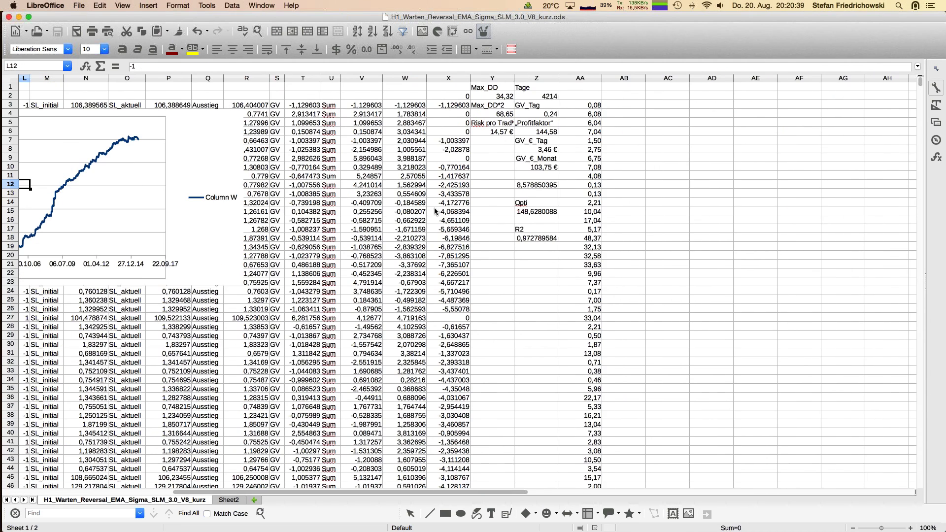
pyautogui.click(423, 213)
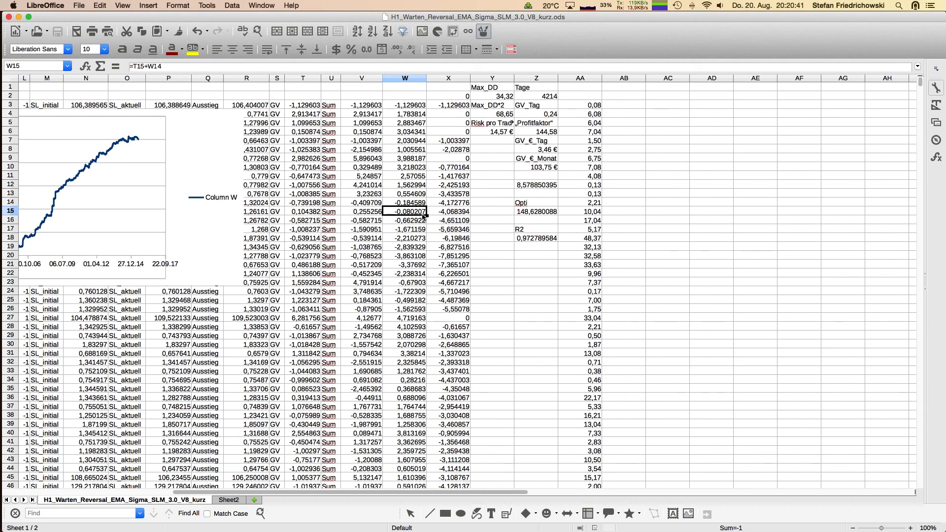
pyautogui.press('Left')
pyautogui.press('Left')
pyautogui.press('Left')
pyautogui.press('Left')
pyautogui.press('Left')
pyautogui.press('Left')
pyautogui.press('Left')
pyautogui.press('Left')
pyautogui.press('Left')
pyautogui.press('Left')
pyautogui.press('Left')
pyautogui.press('Left')
pyautogui.press('Left')
pyautogui.press('Left')
pyautogui.press('Left')
pyautogui.press('Left')
pyautogui.press('Left')
pyautogui.press('Left')
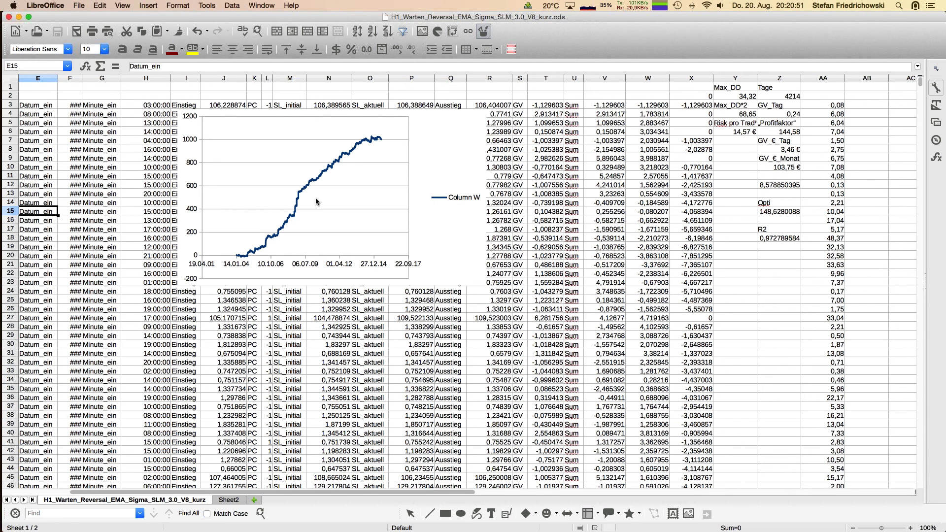
# Switch to Preview to view the equity chart XAUUSD_H1_Warten_Reversal_EMA_Sigma_SLM_4.0_V8_lang.png.
pyautogui.moveTo(2, 169)
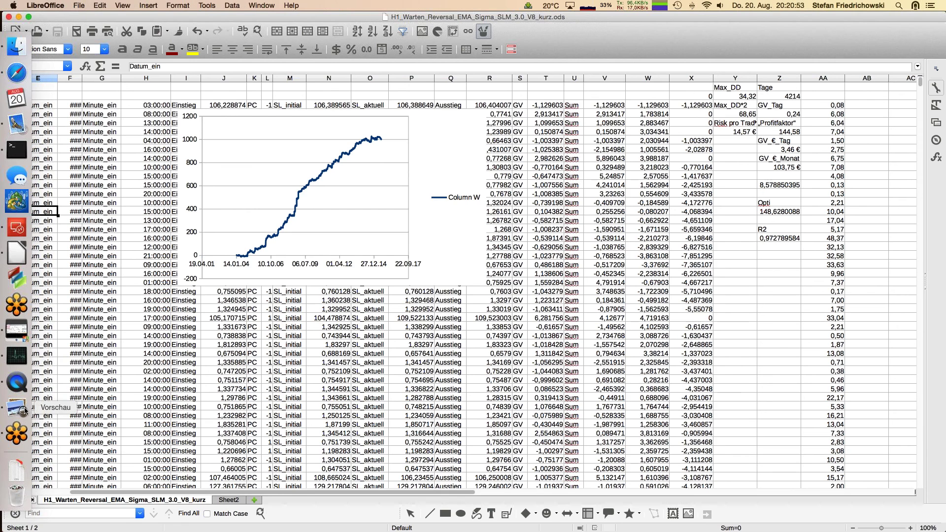
pyautogui.click(24, 411)
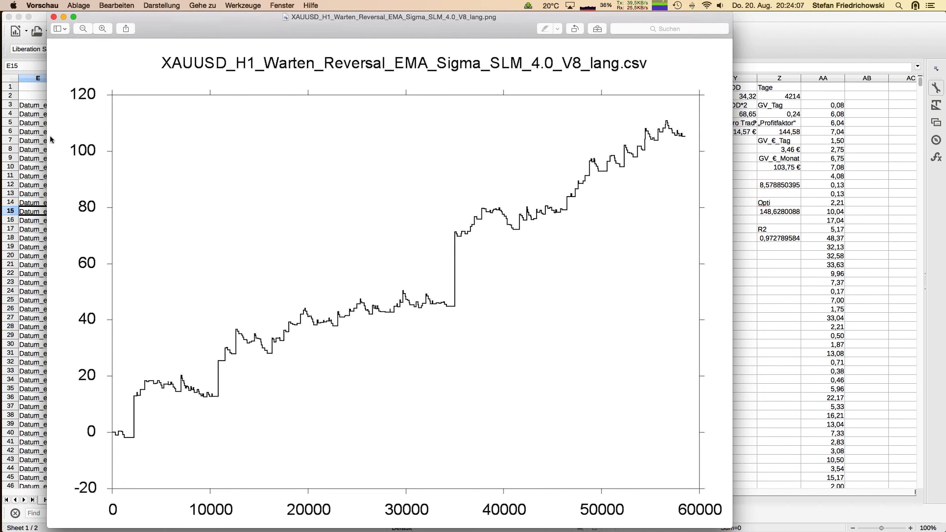
# Return to LibreOffice and bring up H1_Warten_Reversal_EMA_Sigma_SLM_3.0_GVschwelle_5.0_V8a_kurz.ods to examine its equity chart.
pyautogui.moveTo(37, 132); pyautogui.dragTo(37, 140)
pyautogui.click(272, 6)
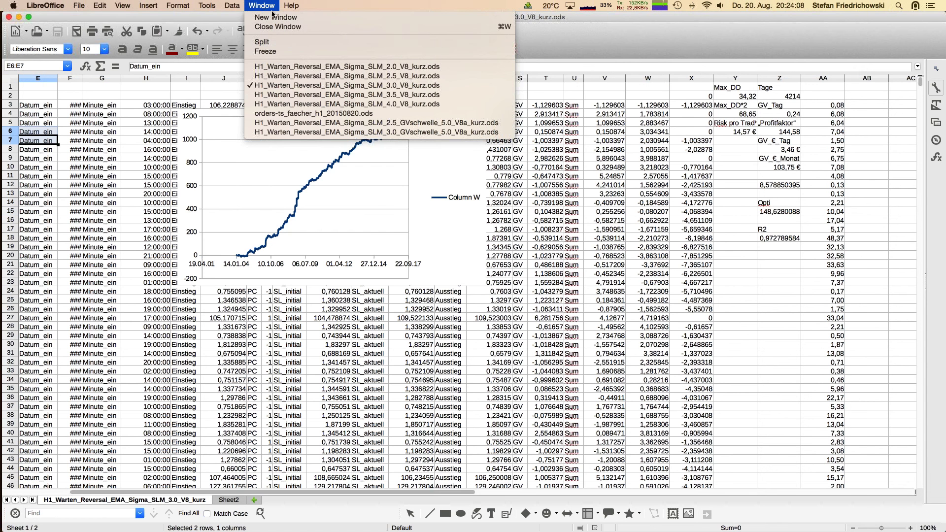
pyautogui.click(317, 132)
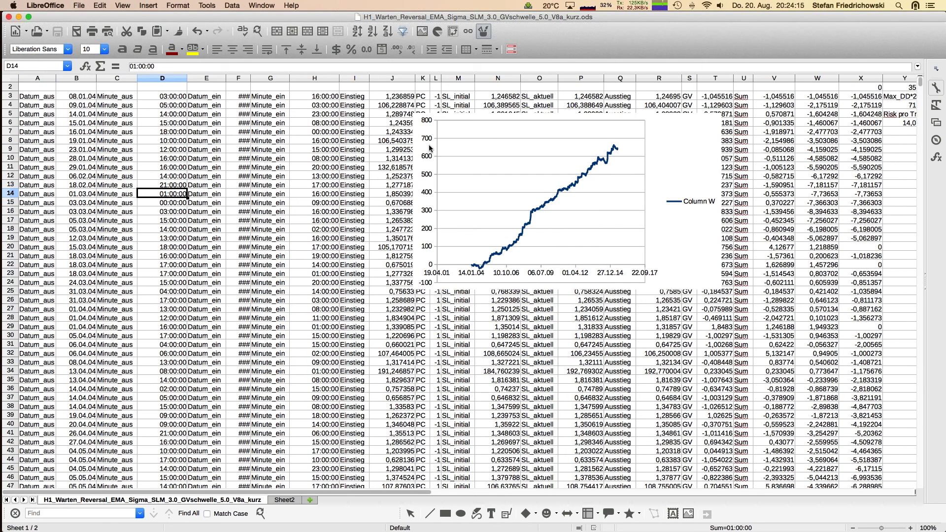
pyautogui.click(322, 212)
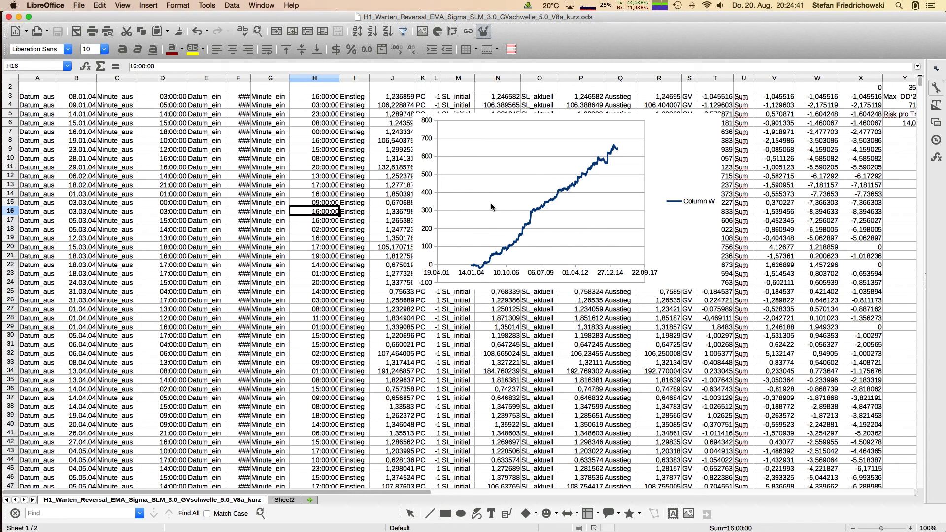
# Bring up the spreadsheet H1_Warten_Reversal_EMA_Sigma_SLM_4.0_V8_kurz.ods to examine its equity chart.
pyautogui.click(263, 6)
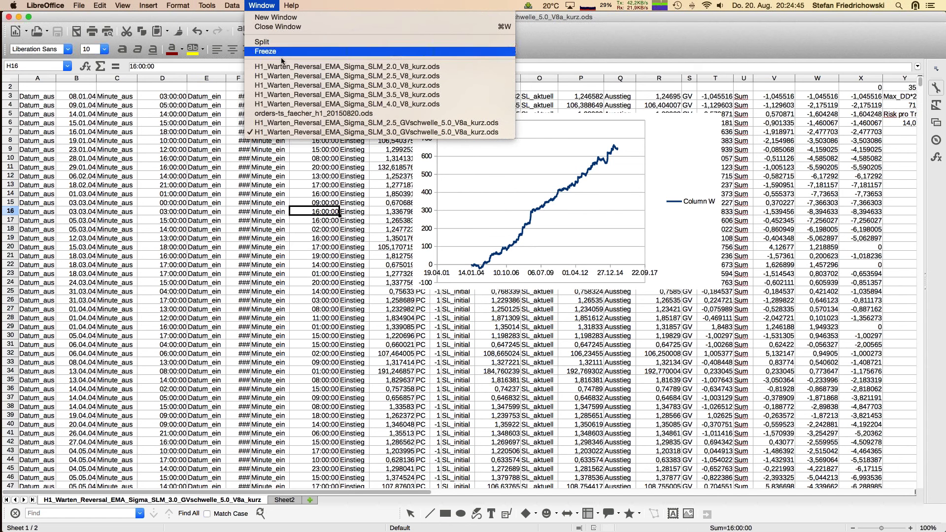
pyautogui.click(291, 104)
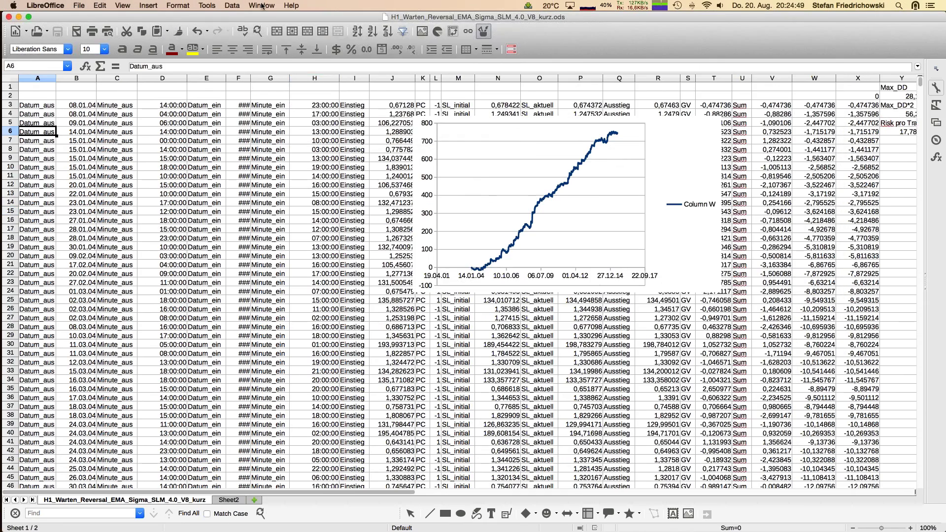
# Bring up H1_Warten_Reversal_EMA_Sigma_SLM_3.5_V8_kurz.ods and examine its equity chart alongside the Max_DD, Opti and R2 statistics.
pyautogui.click(263, 6)
pyautogui.click(321, 93)
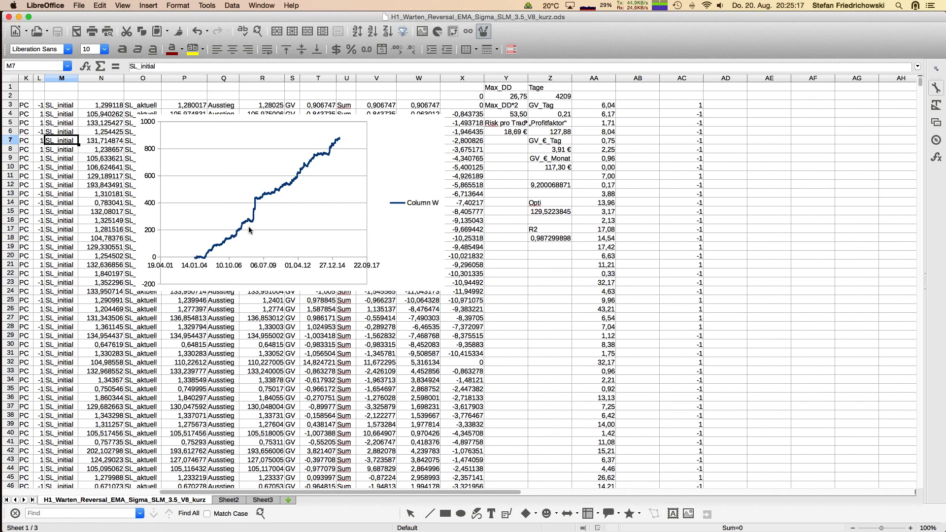
pyautogui.hscroll(1, 248, 225)
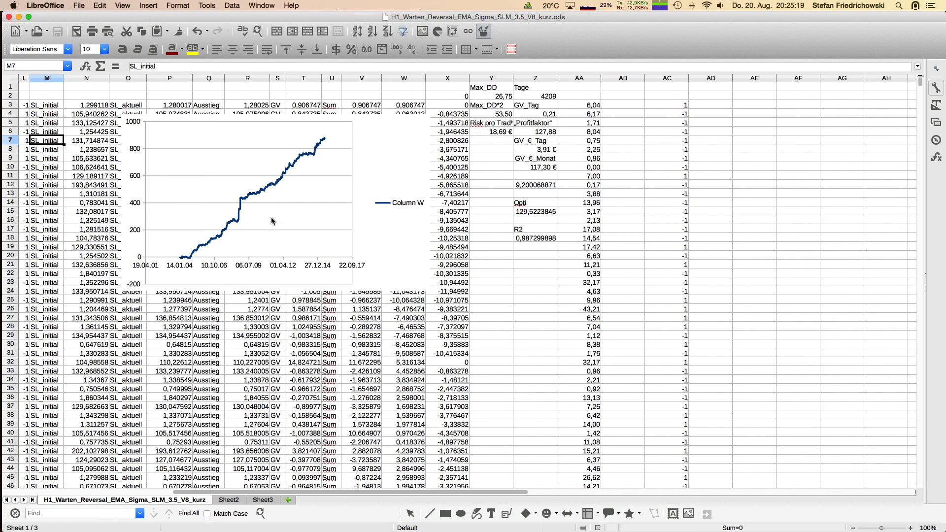
pyautogui.hscroll(-4, 248, 220)
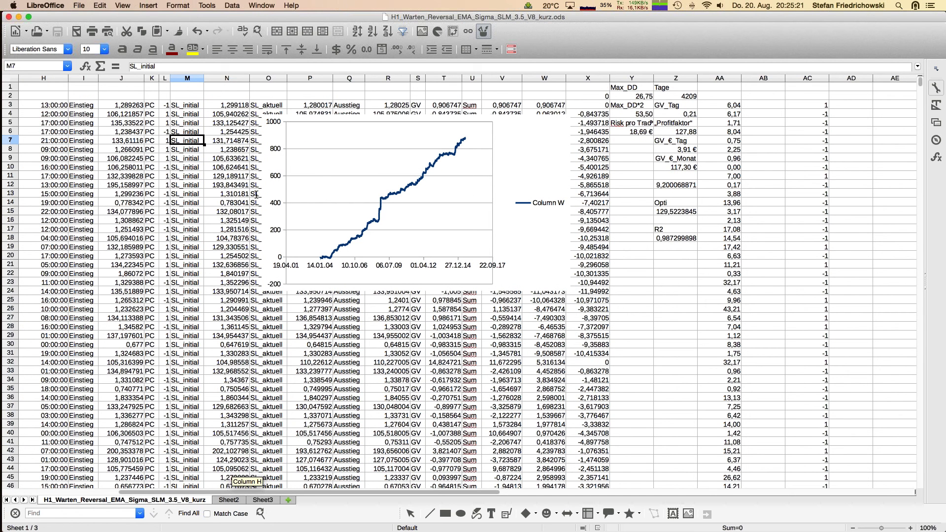
pyautogui.click(266, 7)
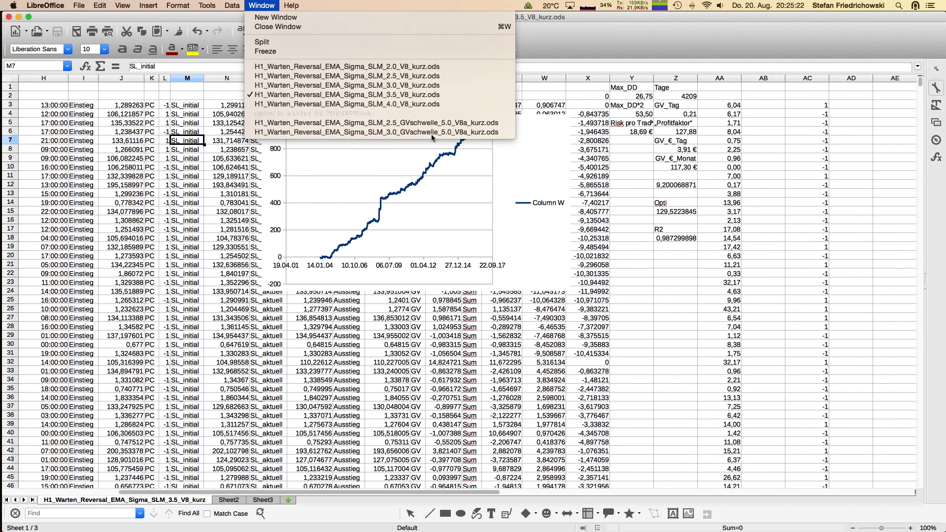
pyautogui.click(176, 154)
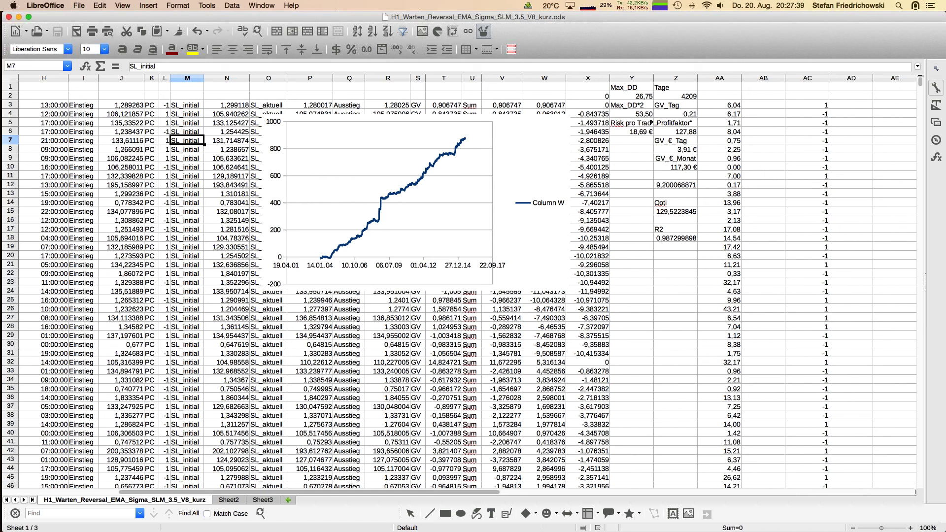
pyautogui.click(245, 353)
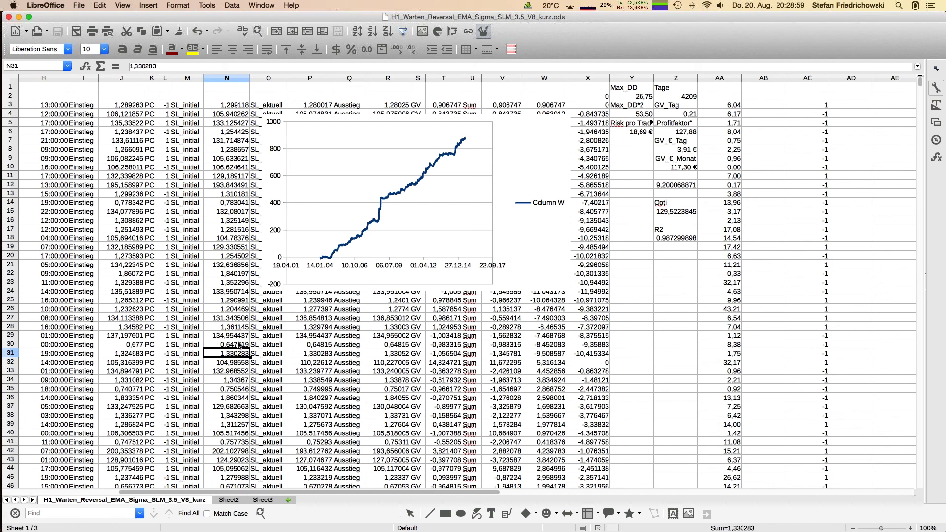
pyautogui.click(137, 327)
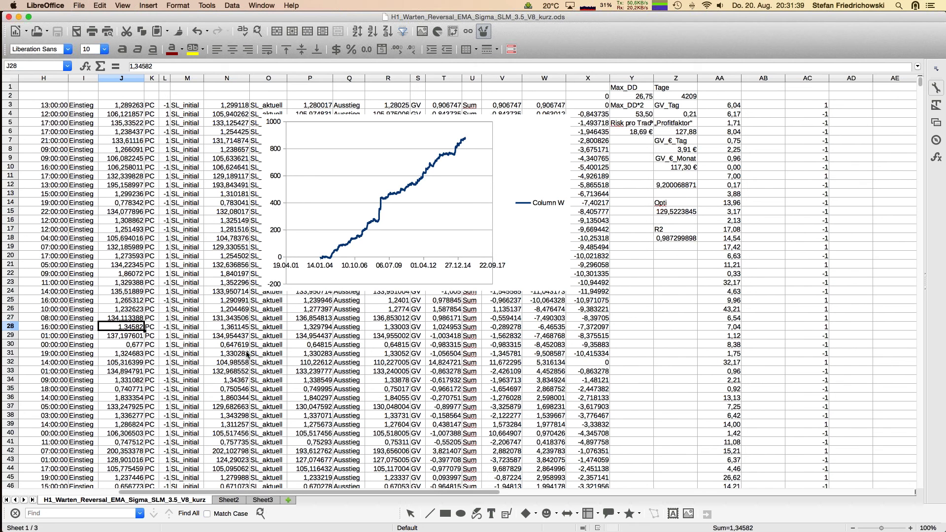
# Switch to QuickTime Player to view the price histogram video output_h1_240.mpg, and return to the SLM 3.5 spreadsheet.
pyautogui.moveTo(1, 237)
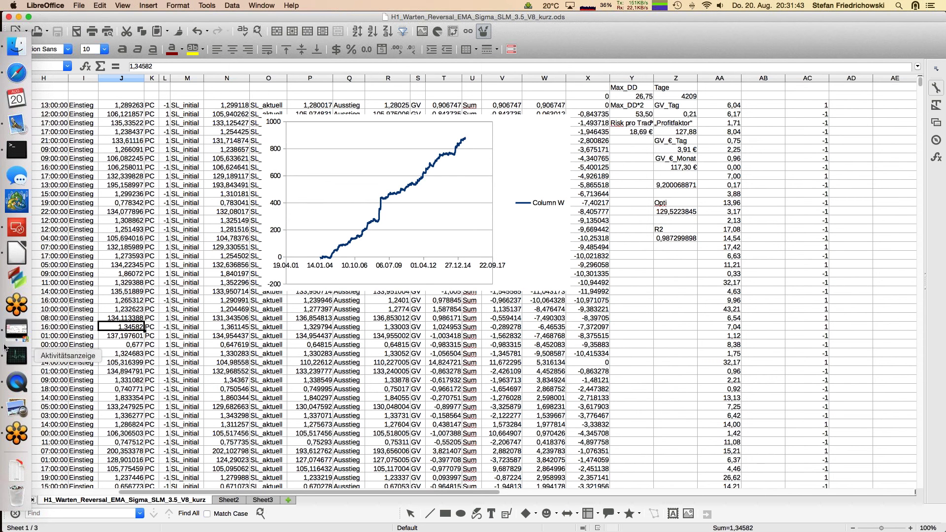
pyautogui.click(16, 383)
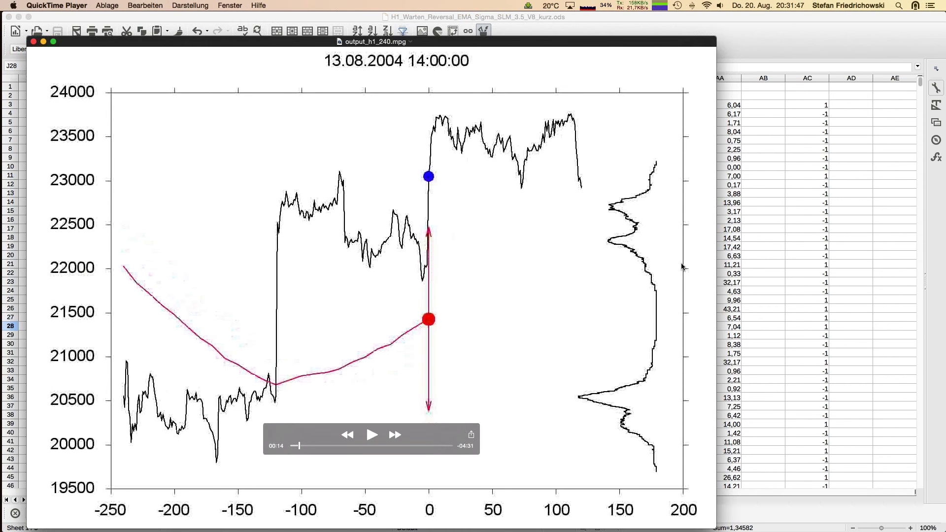
pyautogui.click(722, 273)
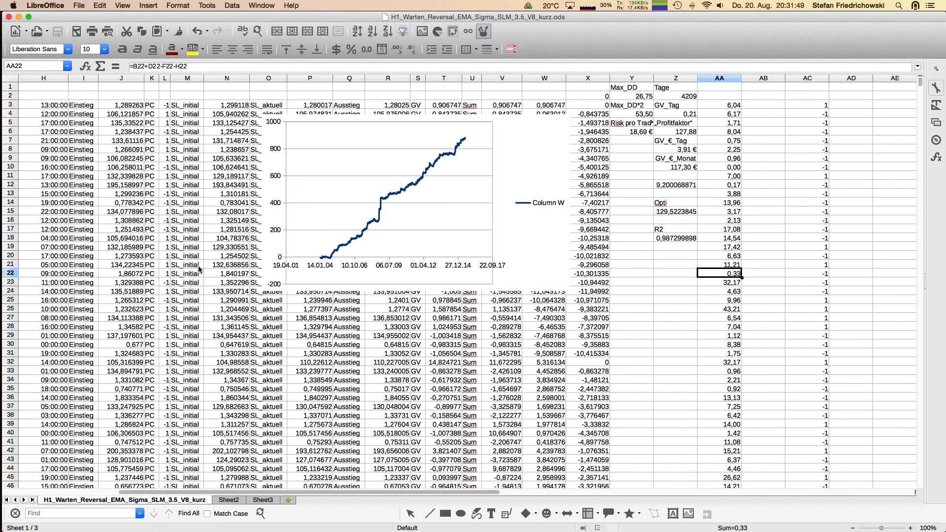
# Switch to Mail to show the Trading-Stars newsletter with the invitation to the weekly webinar and its topics.
pyautogui.moveTo(2, 246)
pyautogui.click(14, 131)
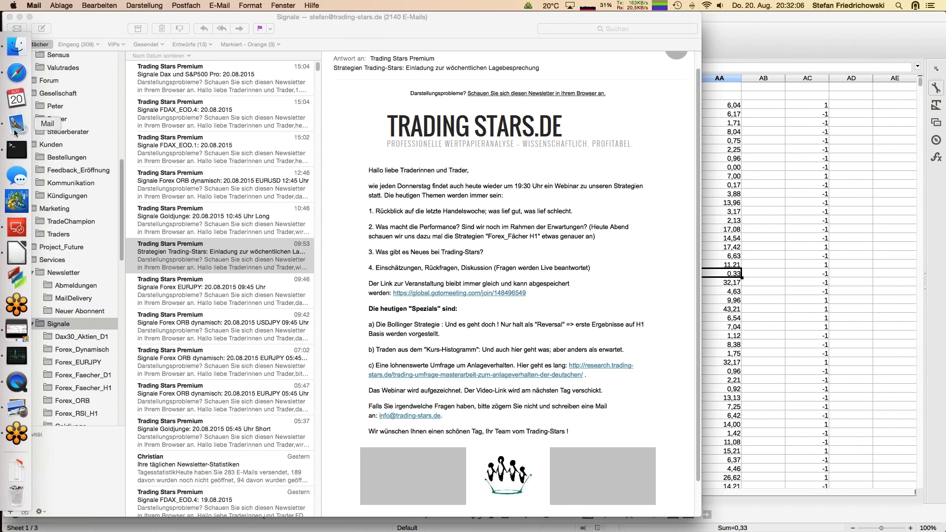